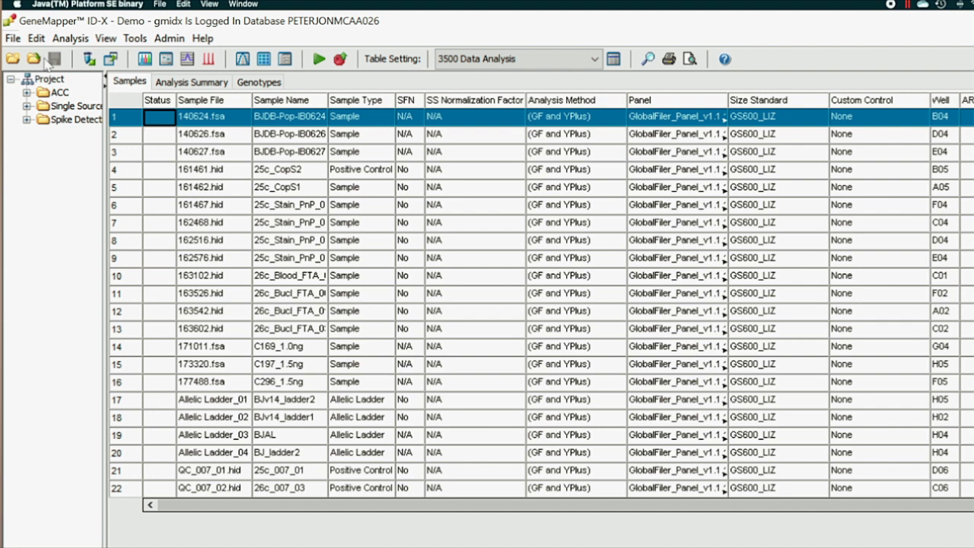
# - In the project options for adding samples, set the sample type to be read from the data collection 'Info' field
pyautogui.click(15, 39)
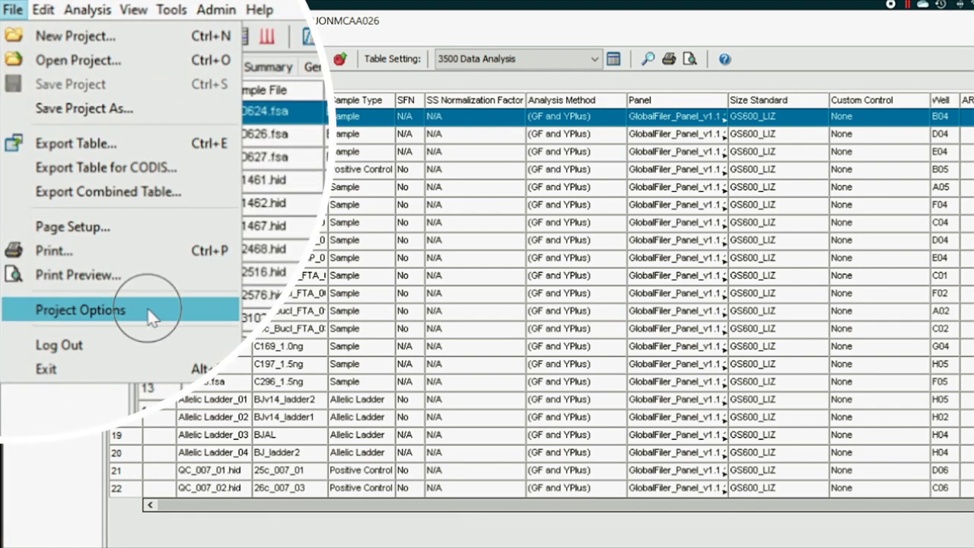
pyautogui.click(149, 312)
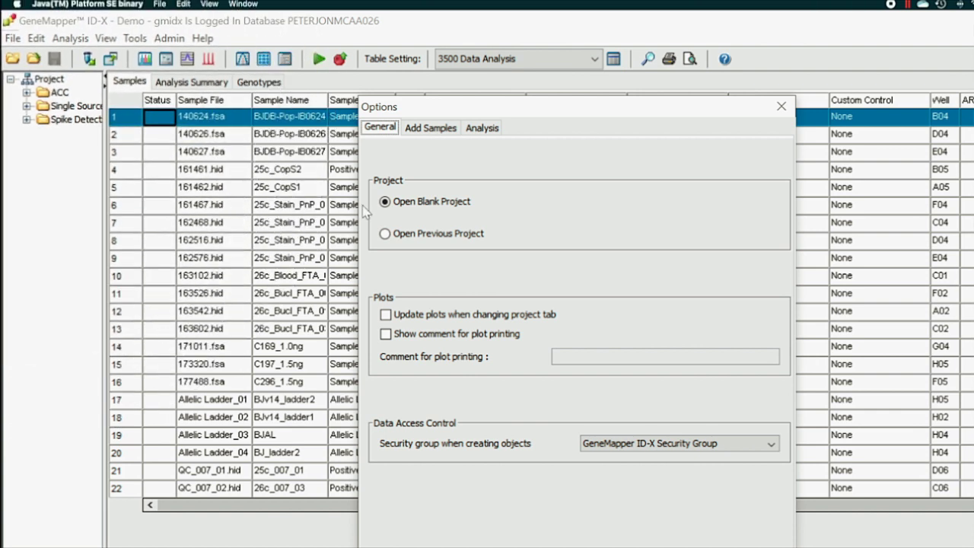
pyautogui.click(415, 104)
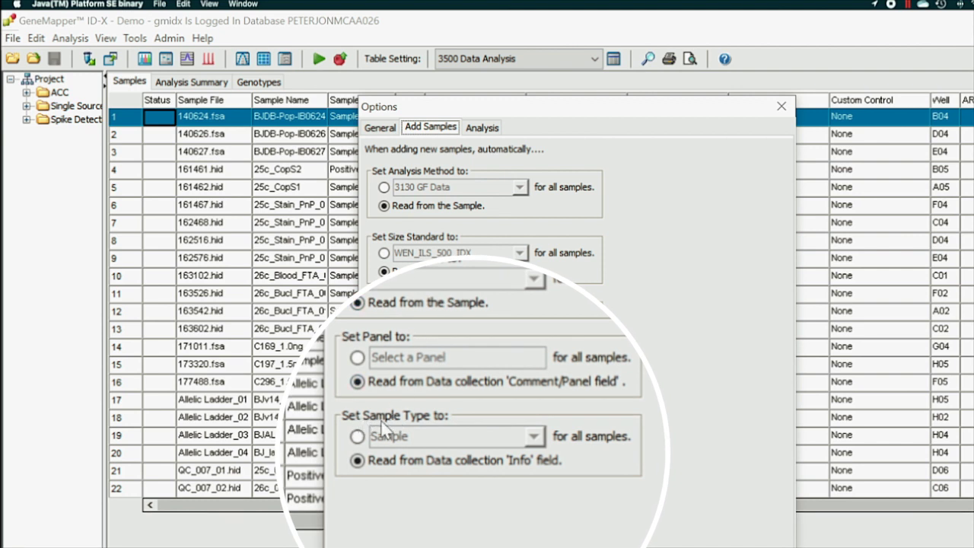
pyautogui.click(358, 461)
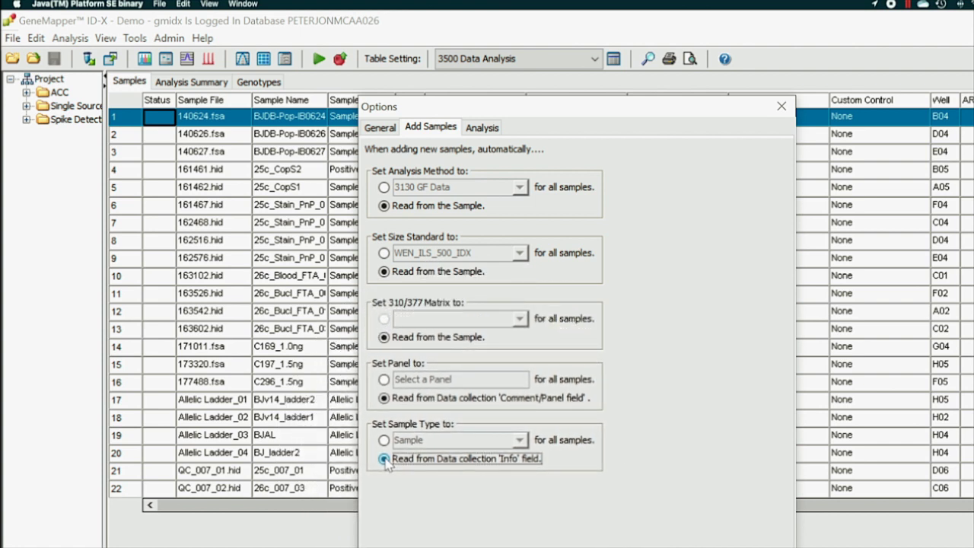
pyautogui.press('Return')
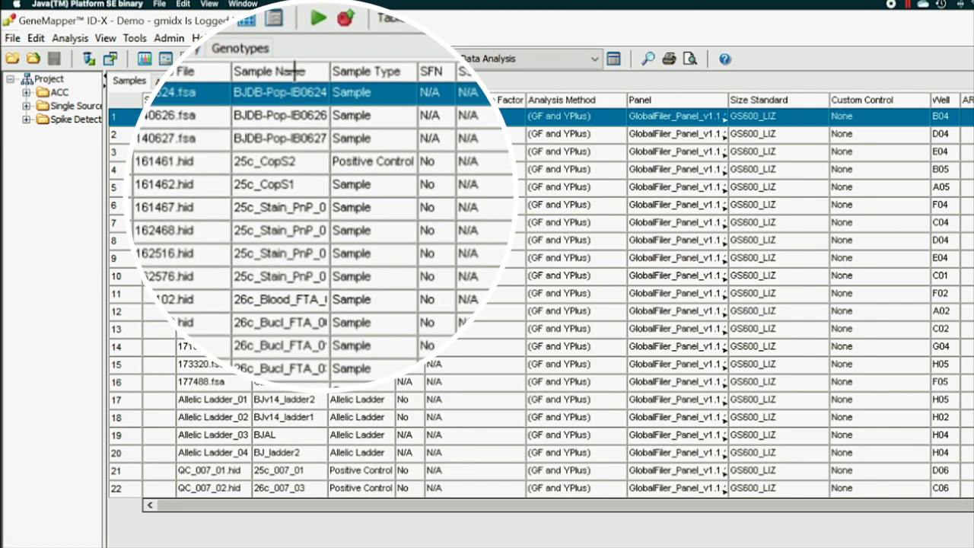
# - Sort the samples table by Sample Type in ascending order, with no secondary sort criteria
pyautogui.click(294, 71)
pyautogui.click(358, 70)
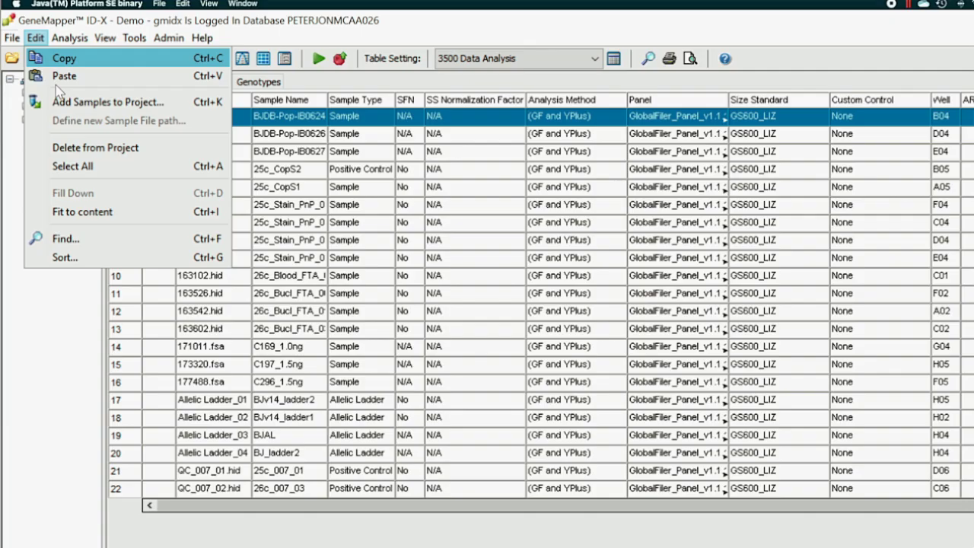
pyautogui.click(155, 308)
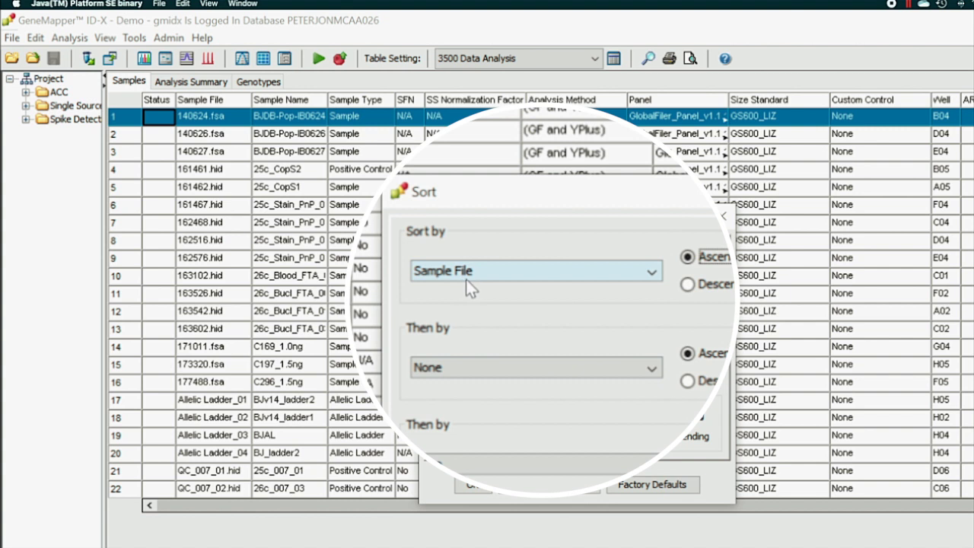
pyautogui.click(477, 278)
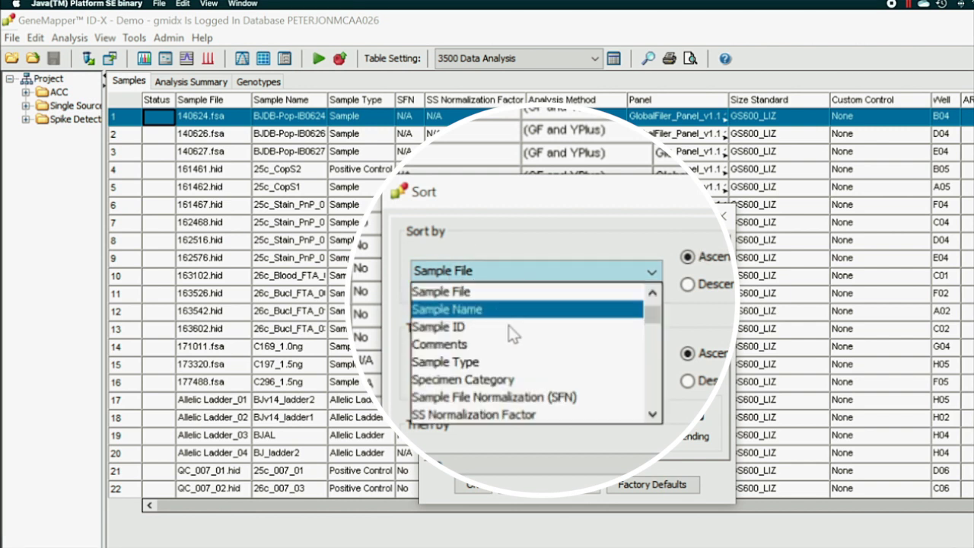
pyautogui.click(529, 350)
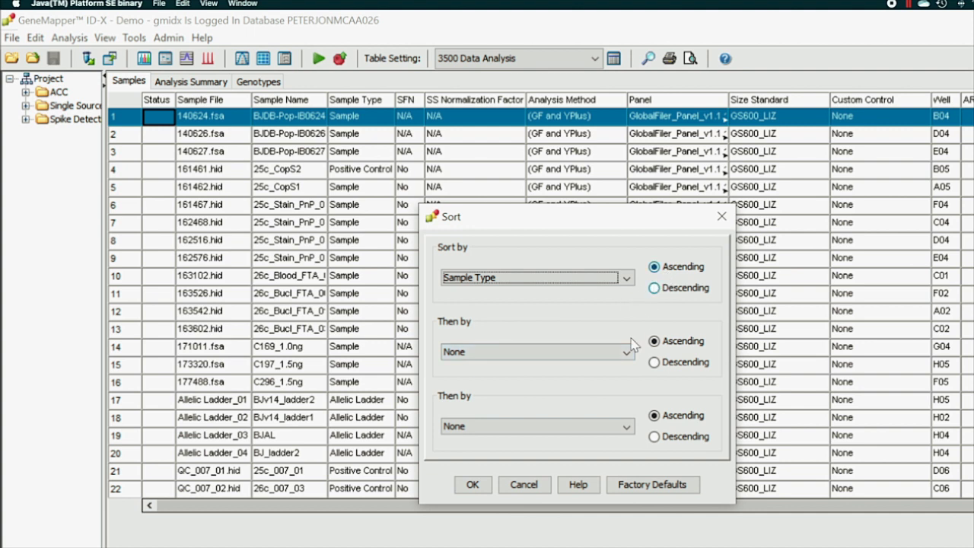
pyautogui.click(472, 483)
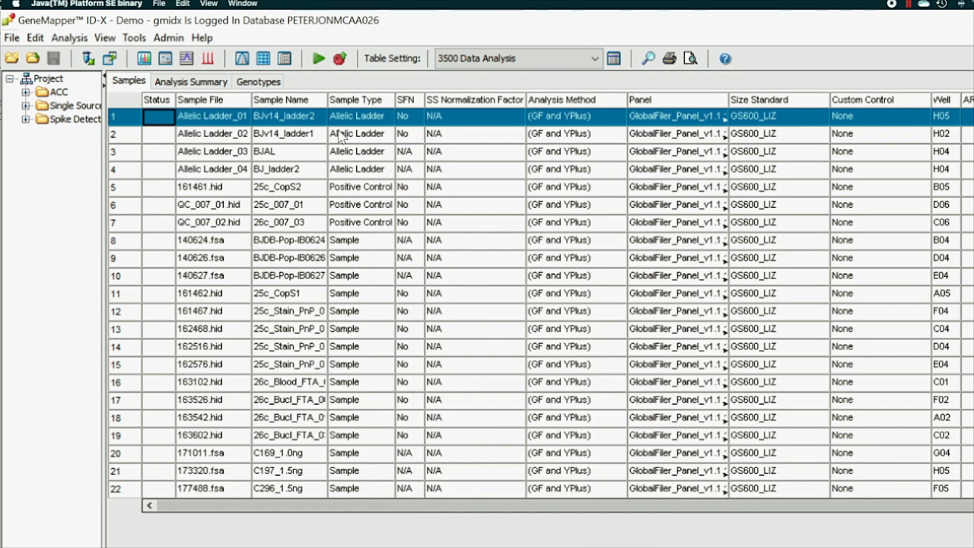
# - Highlight the Allelic Ladder rows and the remaining control and sample rows as groups, ending on the first row
pyautogui.moveTo(123, 115); pyautogui.dragTo(123, 151)
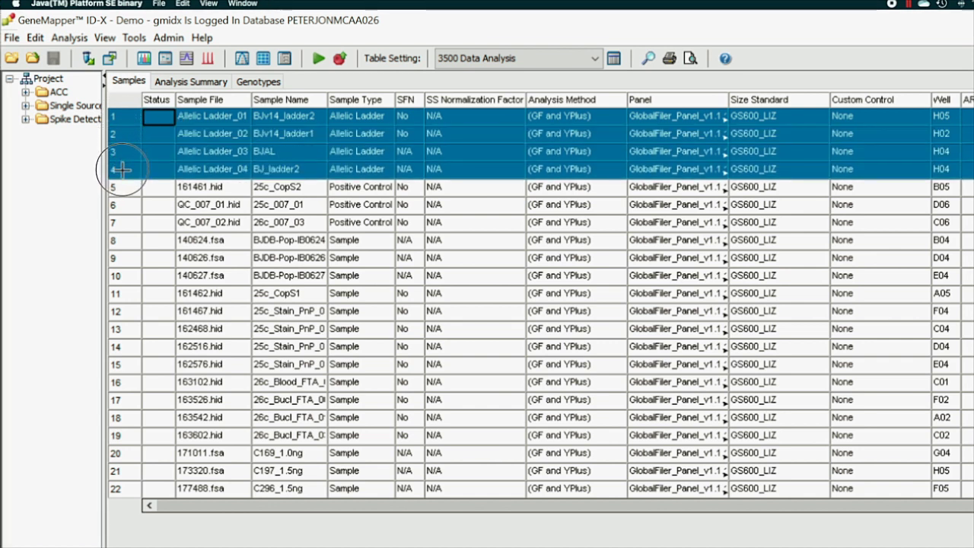
pyautogui.moveTo(121, 187); pyautogui.dragTo(118, 483)
pyautogui.click(123, 114)
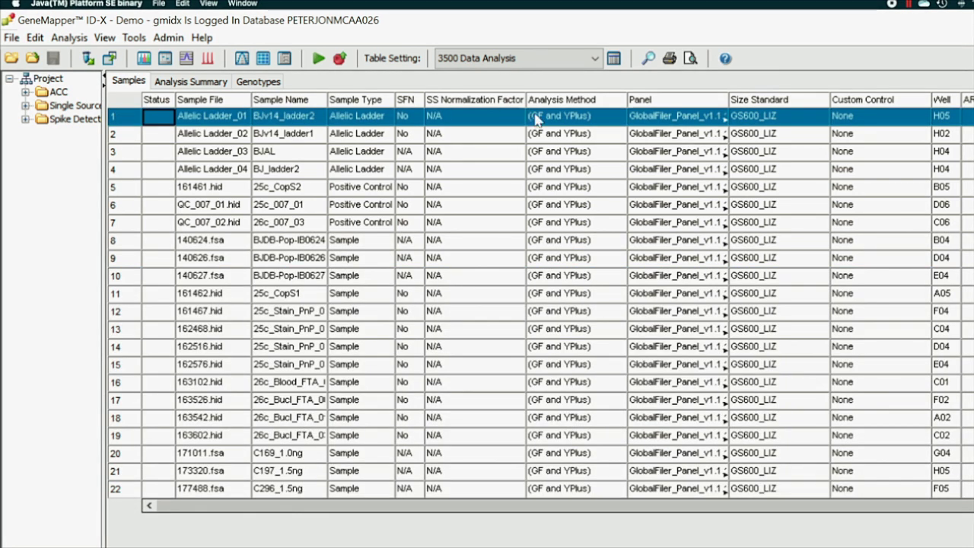
# - Sort the samples by well location and apply the custom table setting listed directly after Locus level LPH weighting
pyautogui.click(941, 102)
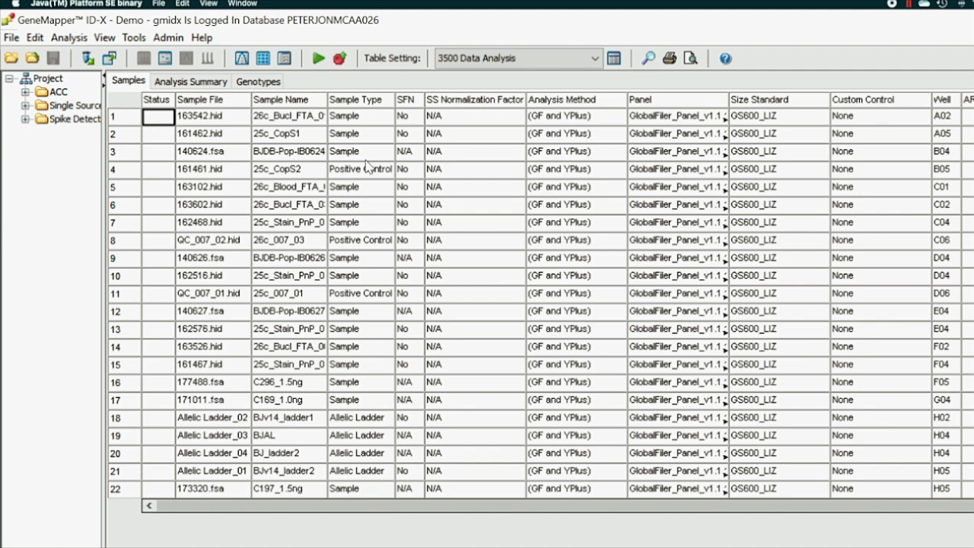
pyautogui.click(595, 59)
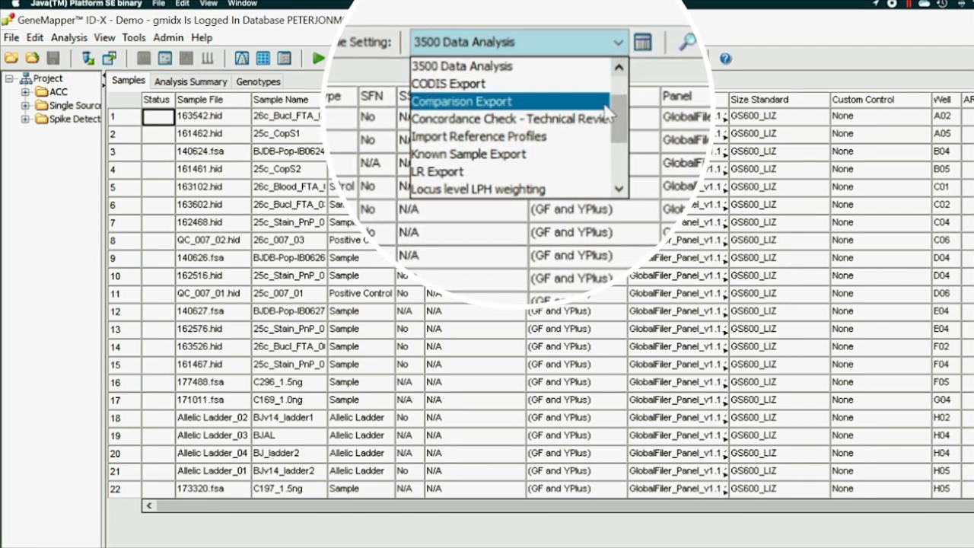
pyautogui.moveTo(610, 126); pyautogui.dragTo(614, 162)
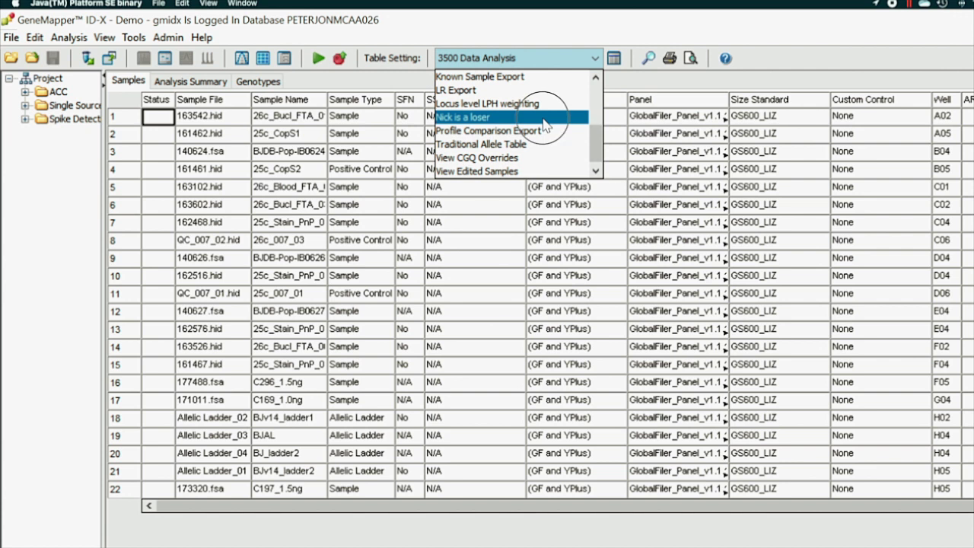
pyautogui.click(545, 119)
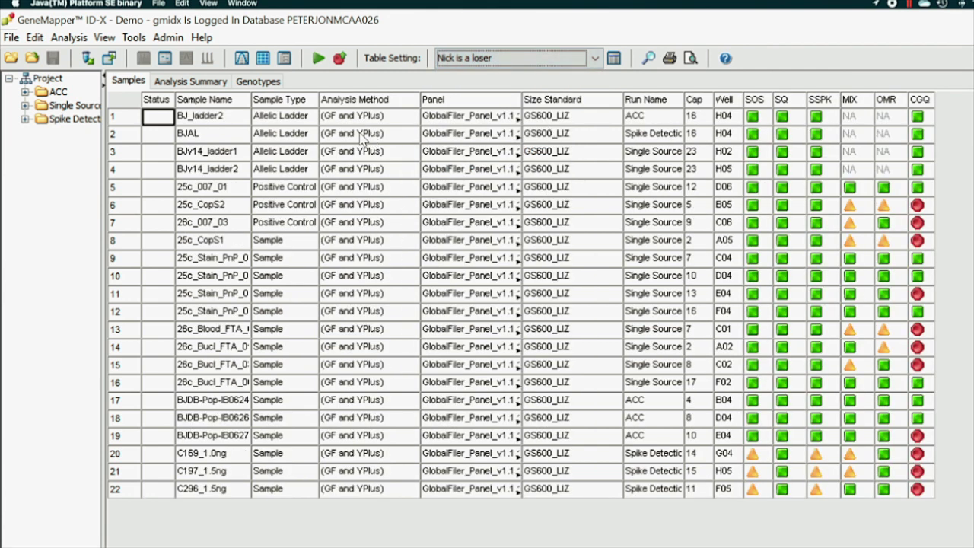
# - Examine the Samples sort criteria of the current table setting in its editor, keeping Sample Type followed by Sample Name
pyautogui.click(613, 58)
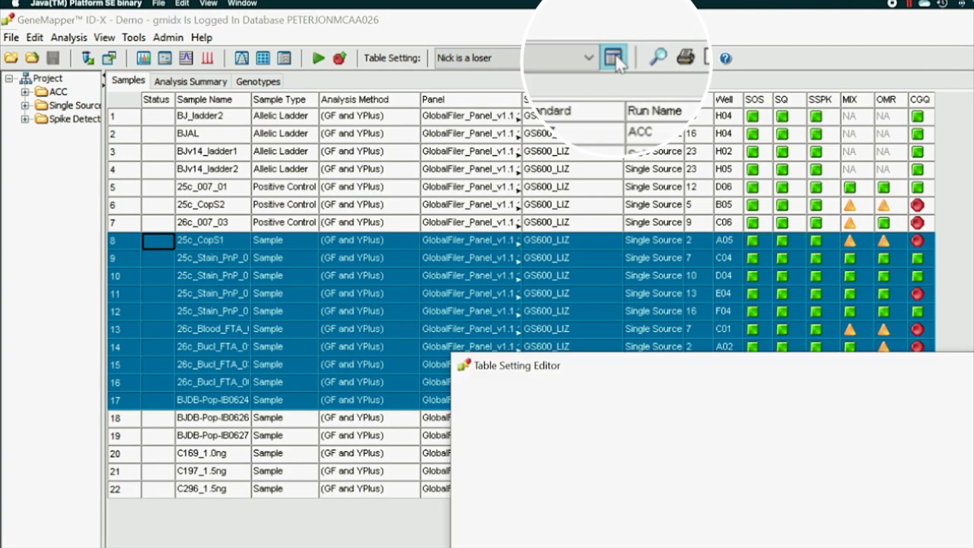
pyautogui.moveTo(631, 371); pyautogui.dragTo(440, 44)
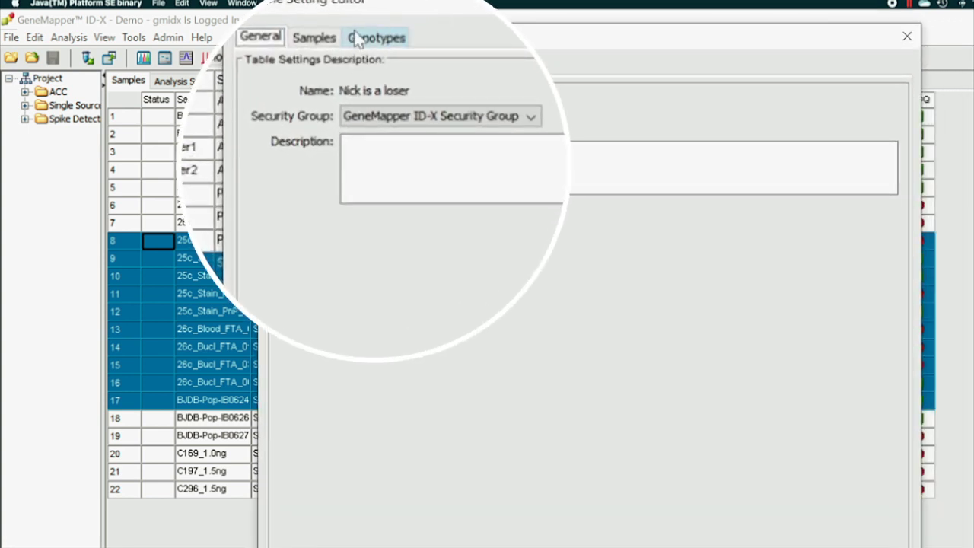
pyautogui.click(326, 63)
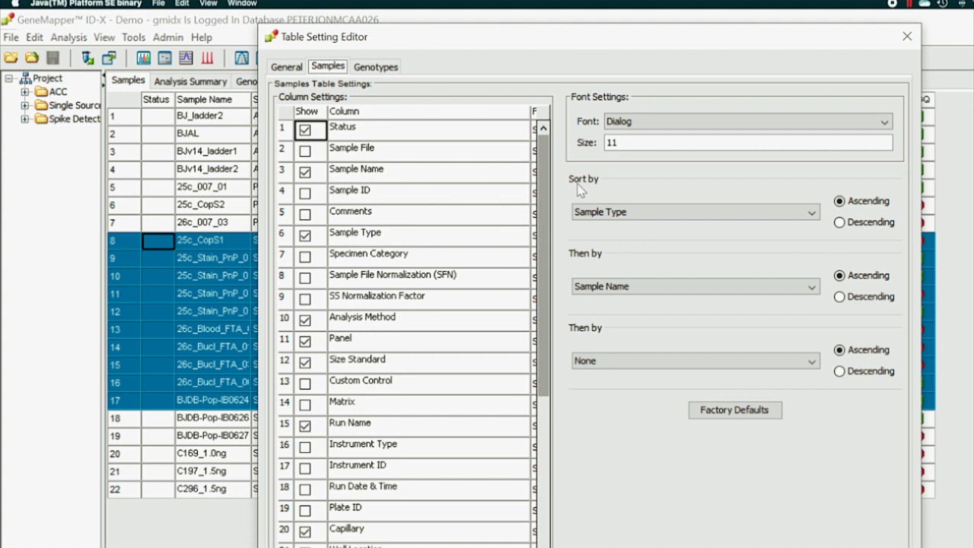
pyautogui.click(655, 220)
pyautogui.click(655, 231)
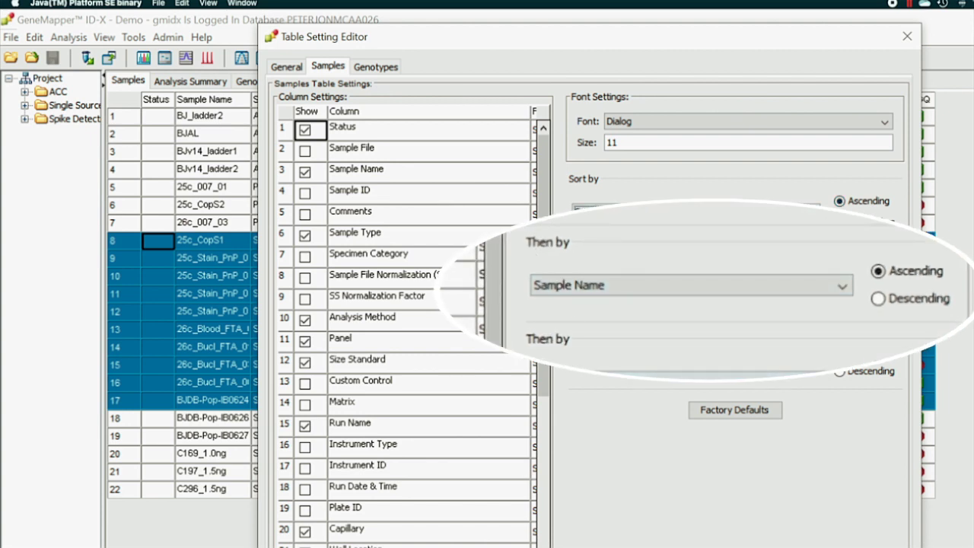
pyautogui.press('Return')
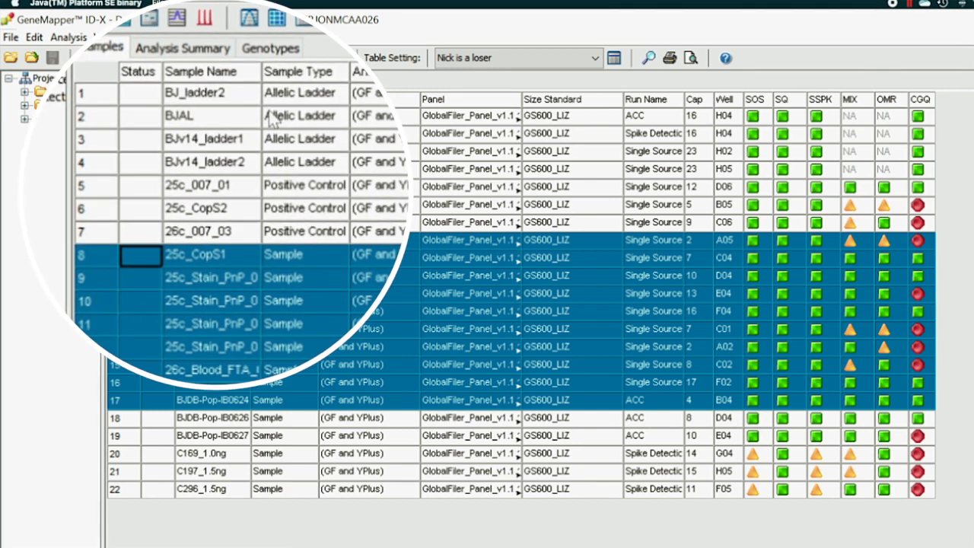
# - Sort the samples by well location in ascending, descending and again ascending order
pyautogui.click(119, 99)
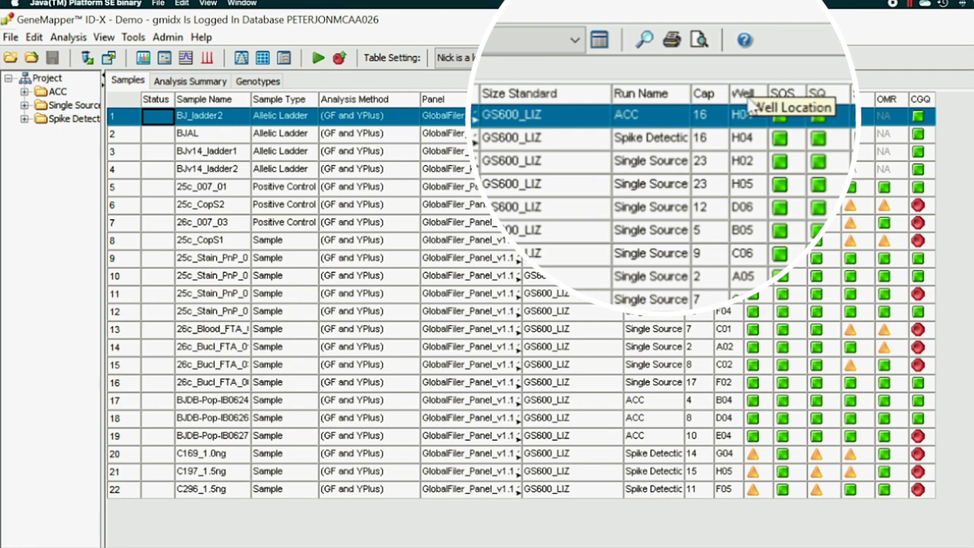
pyautogui.click(743, 94)
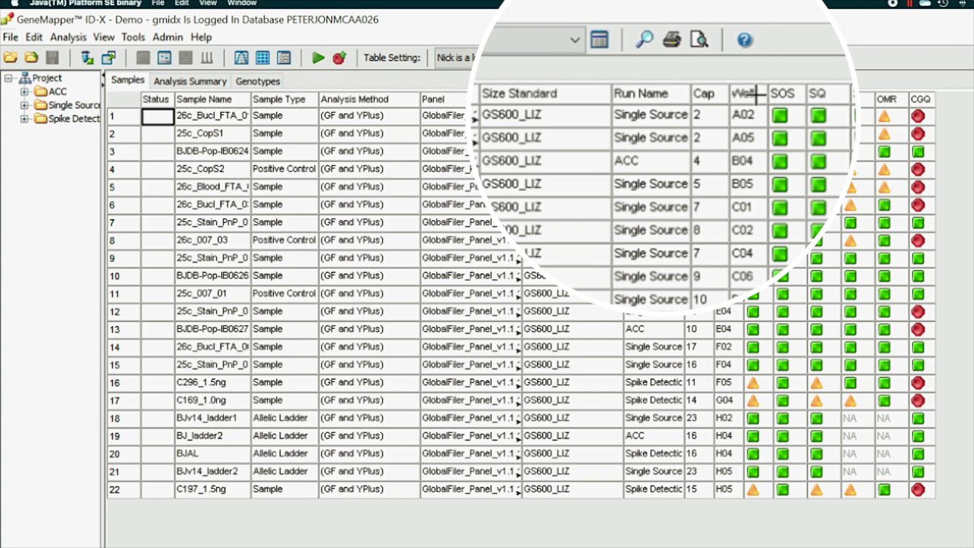
pyautogui.click(757, 94)
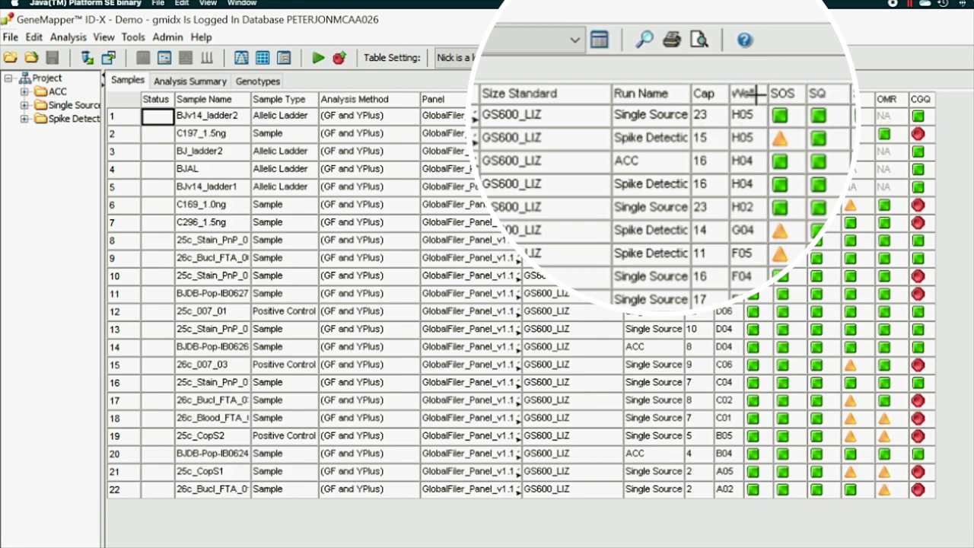
pyautogui.click(757, 94)
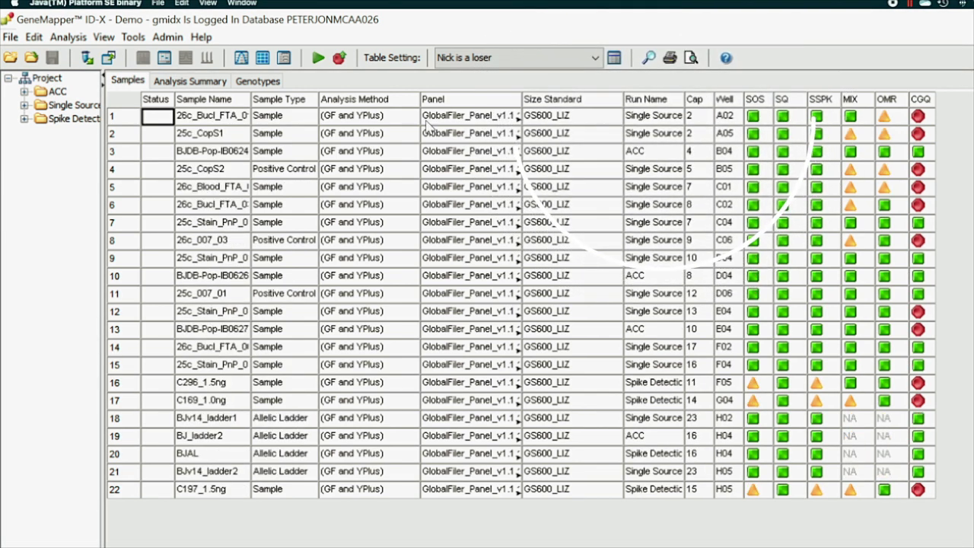
# - Sort the samples by Sample Type, toggling between ascending and descending order
pyautogui.click(308, 99)
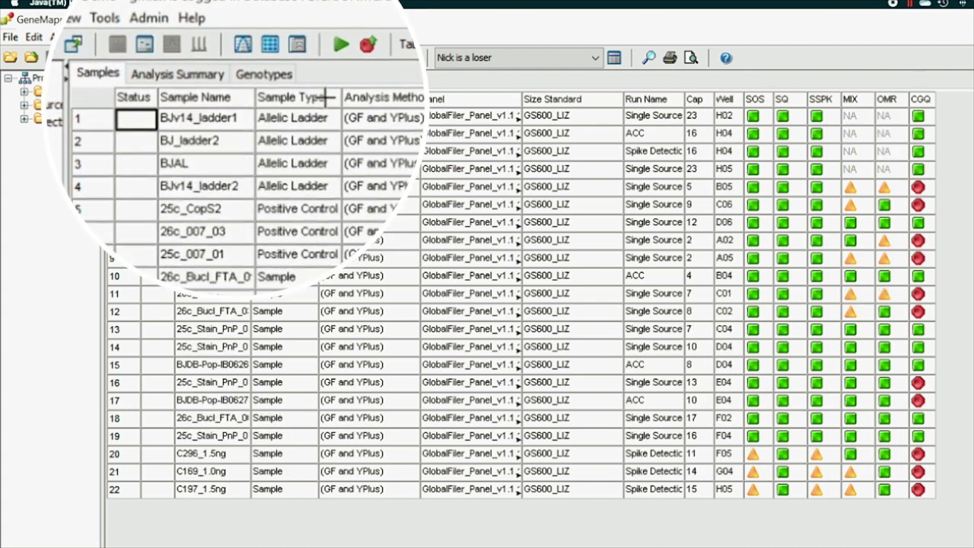
pyautogui.click(308, 99)
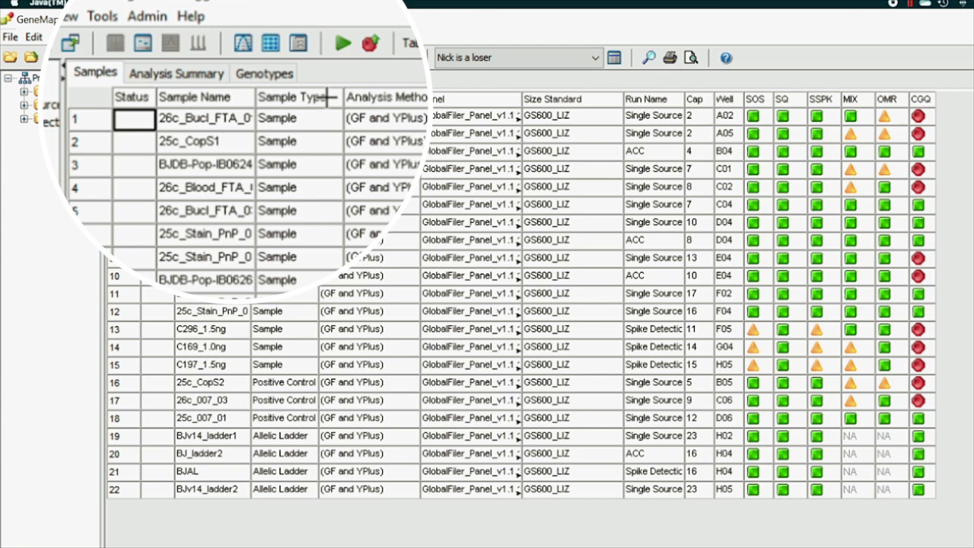
pyautogui.click(308, 99)
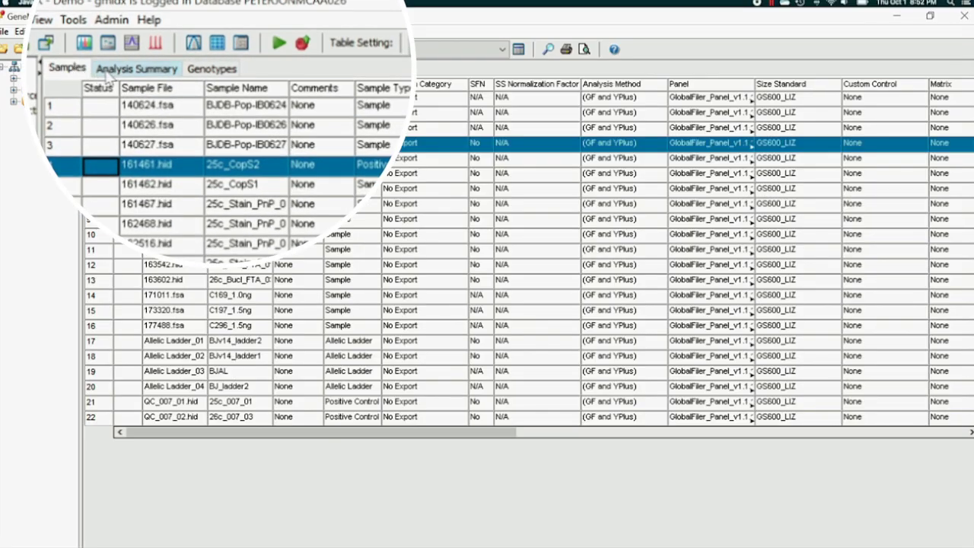
# - In the Genotypes table, find and select all rows with OL in the Allele column
pyautogui.click(206, 71)
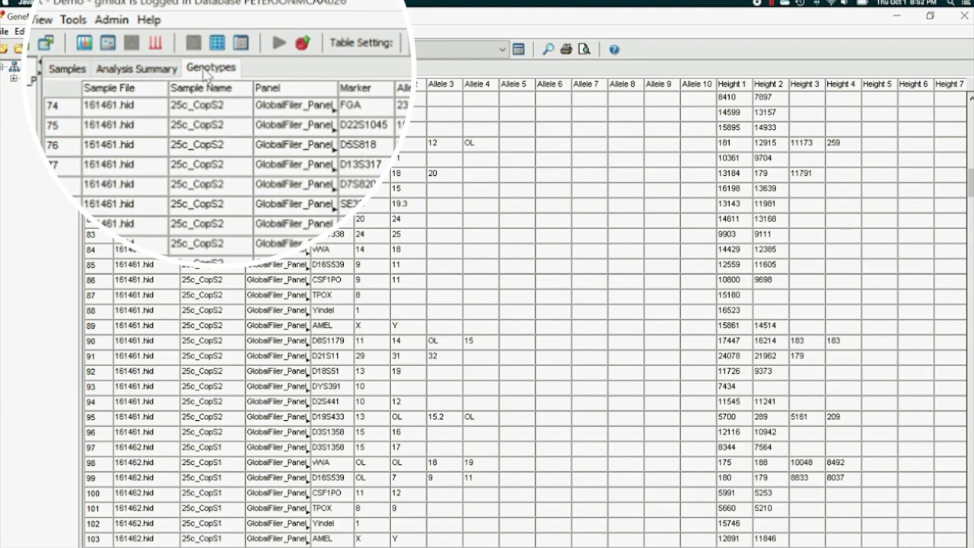
pyautogui.click(18, 31)
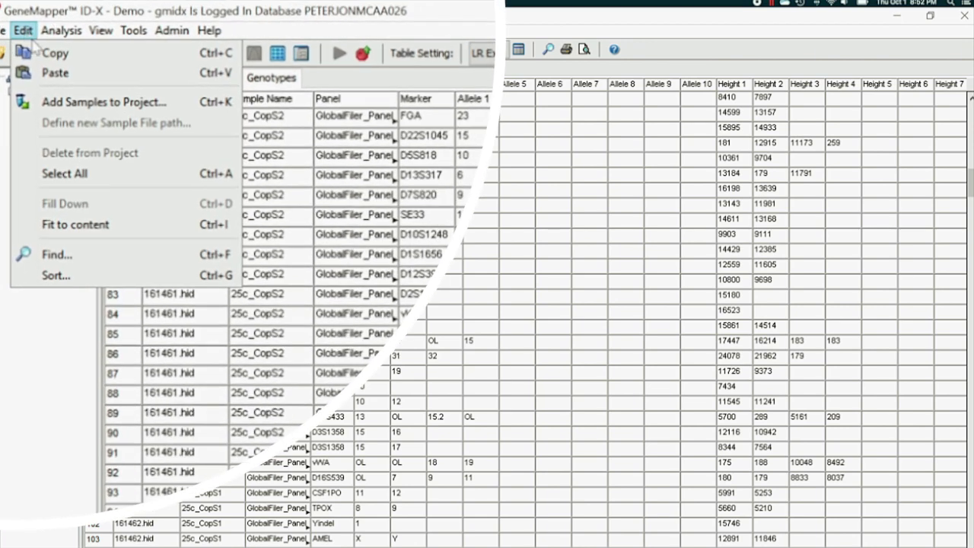
pyautogui.click(119, 262)
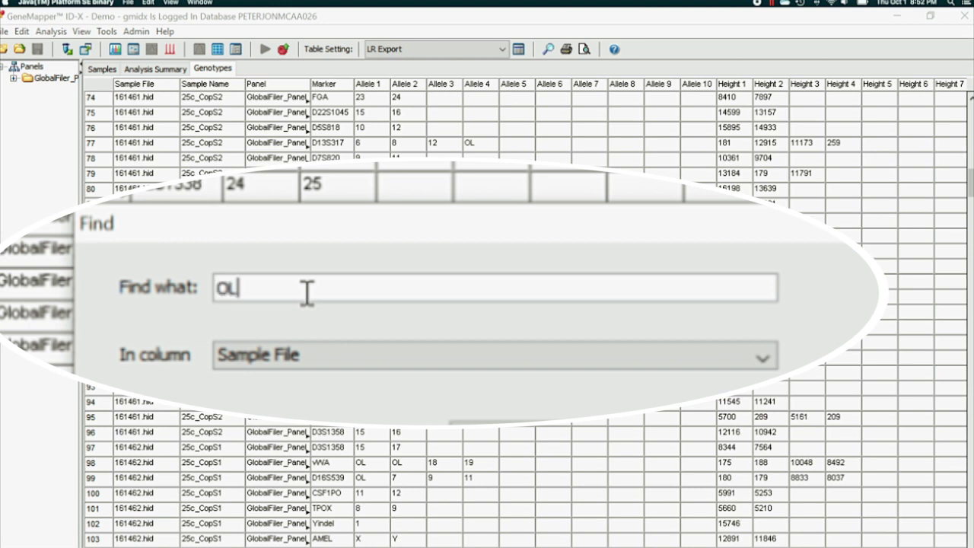
pyautogui.click(419, 316)
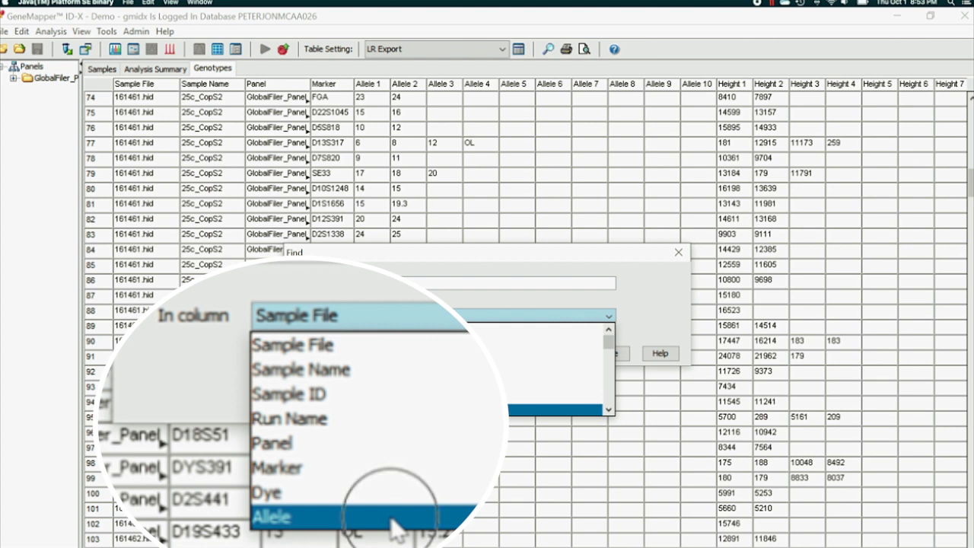
pyautogui.click(390, 517)
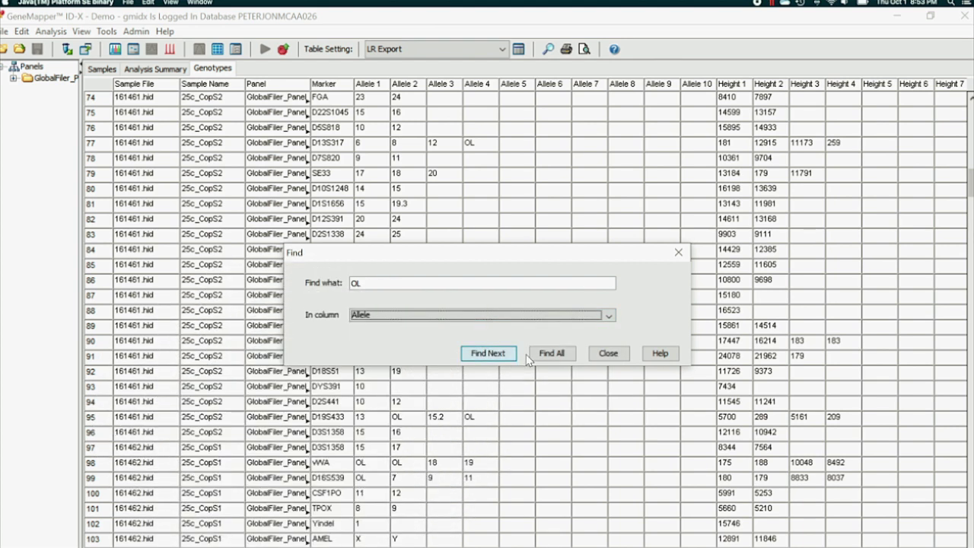
pyautogui.click(564, 355)
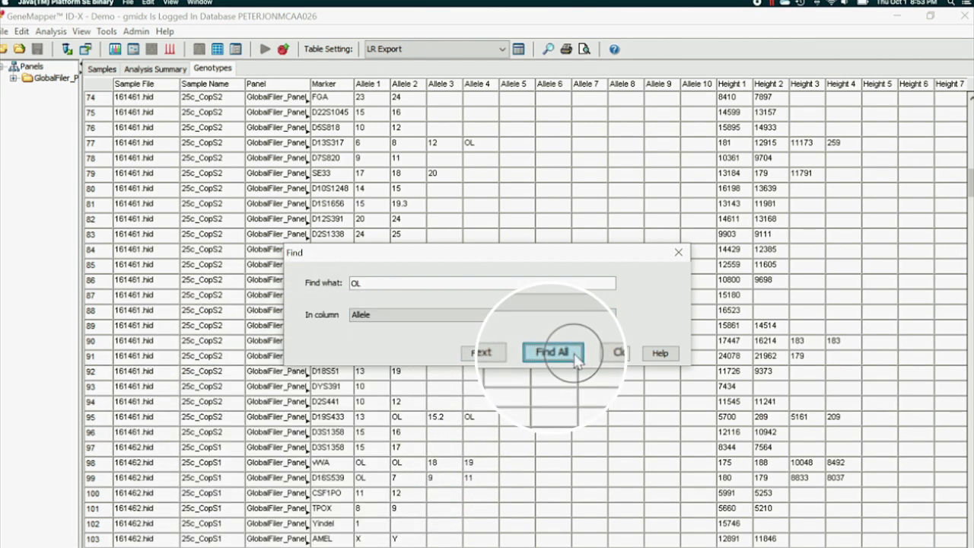
pyautogui.click(610, 352)
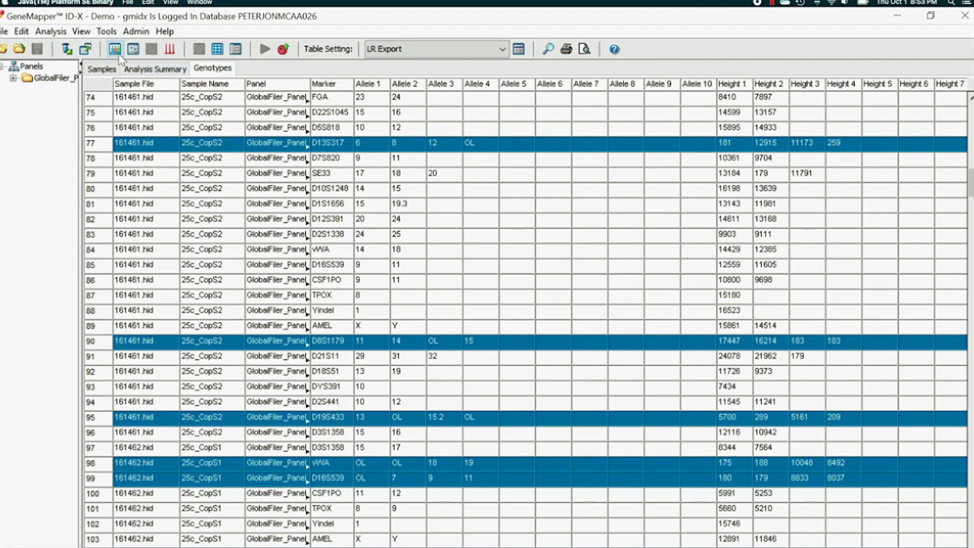
# - Display the plots of the selected OL rows from the Genotypes table
pyautogui.click(115, 48)
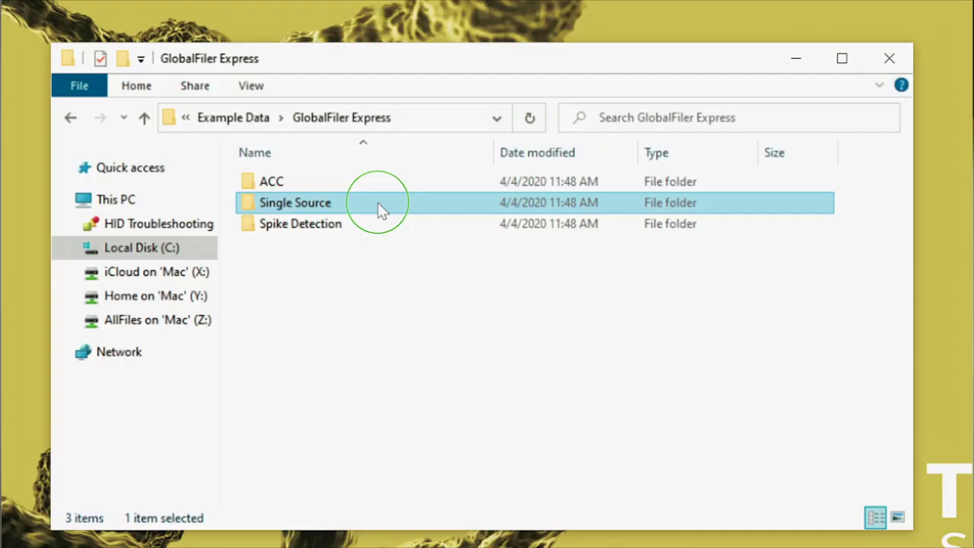
# - Switch to File Explorer and duplicate the Single Source folder within the GlobalFiler Express folder
pyautogui.rightClick(378, 203)
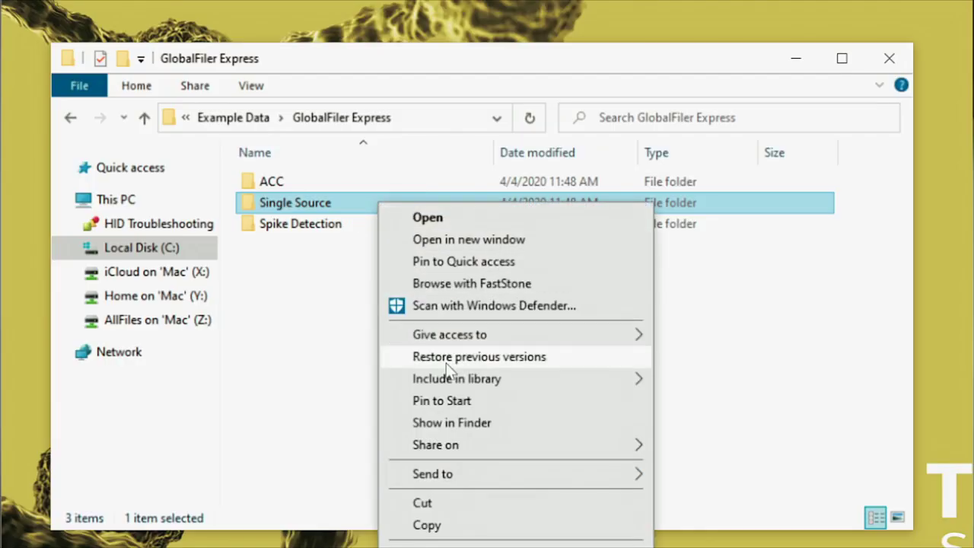
pyautogui.click(487, 527)
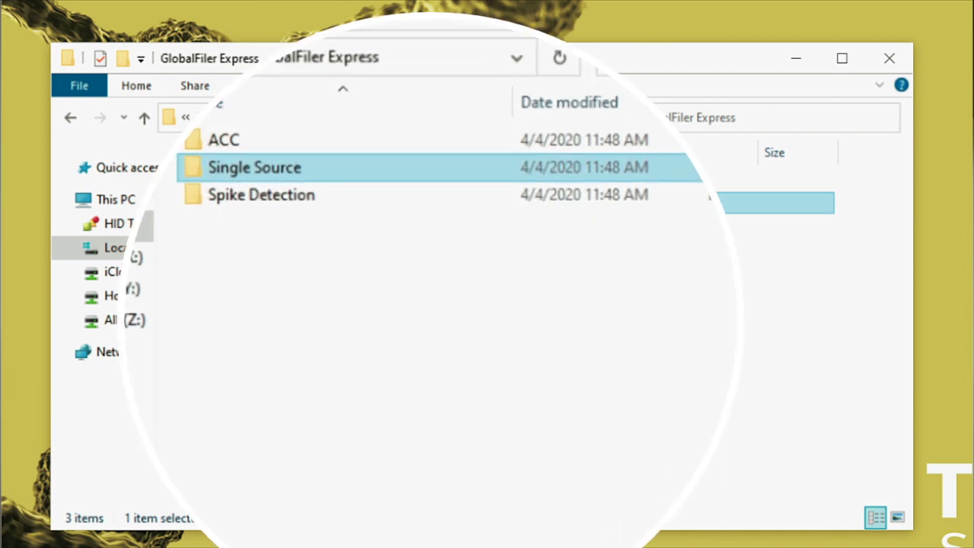
pyautogui.click(419, 312)
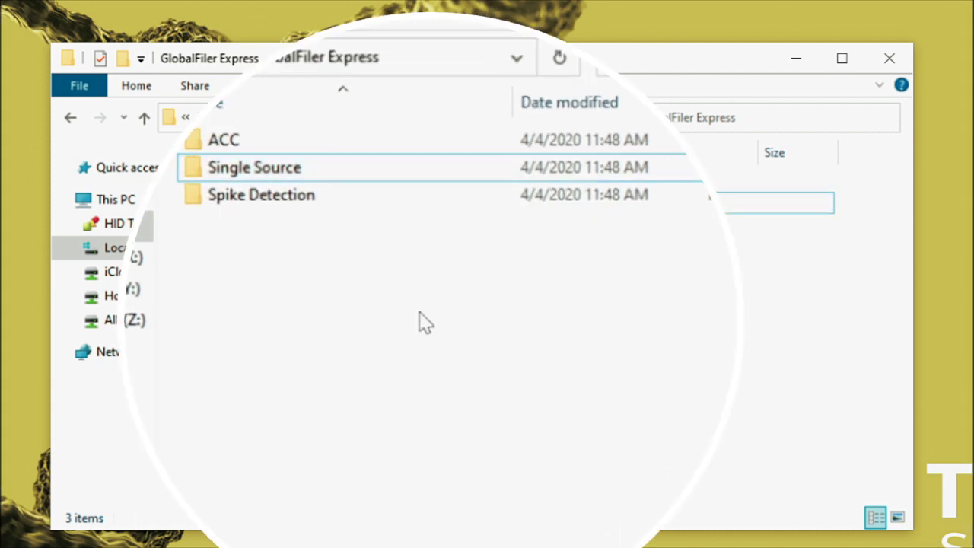
pyautogui.rightClick(422, 314)
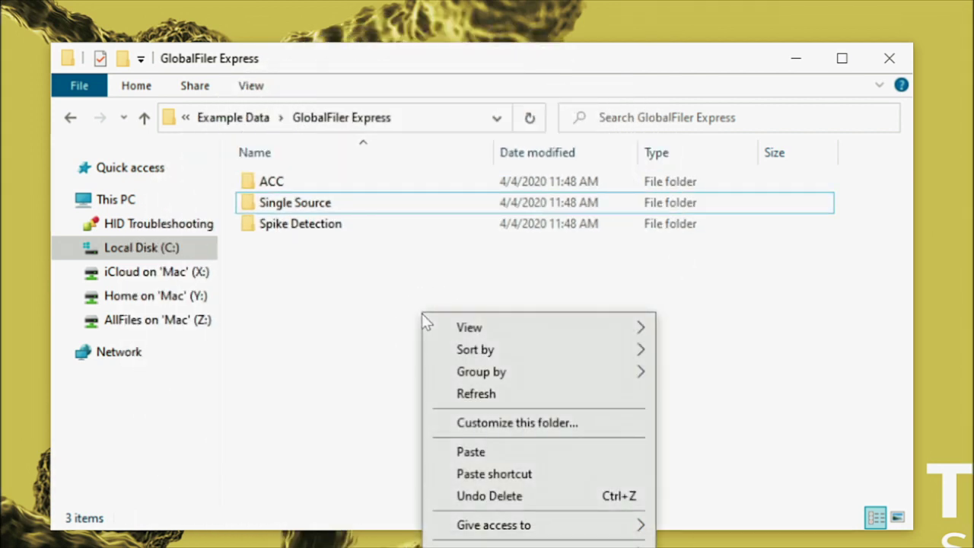
pyautogui.click(489, 452)
# - Rename the copied folder as Single Source - Technical Review
pyautogui.click(373, 226)
pyautogui.click(373, 224)
pyautogui.press('BackSpace')
pyautogui.press('BackSpace')
pyautogui.press('BackSpace')
pyautogui.press('BackSpace')
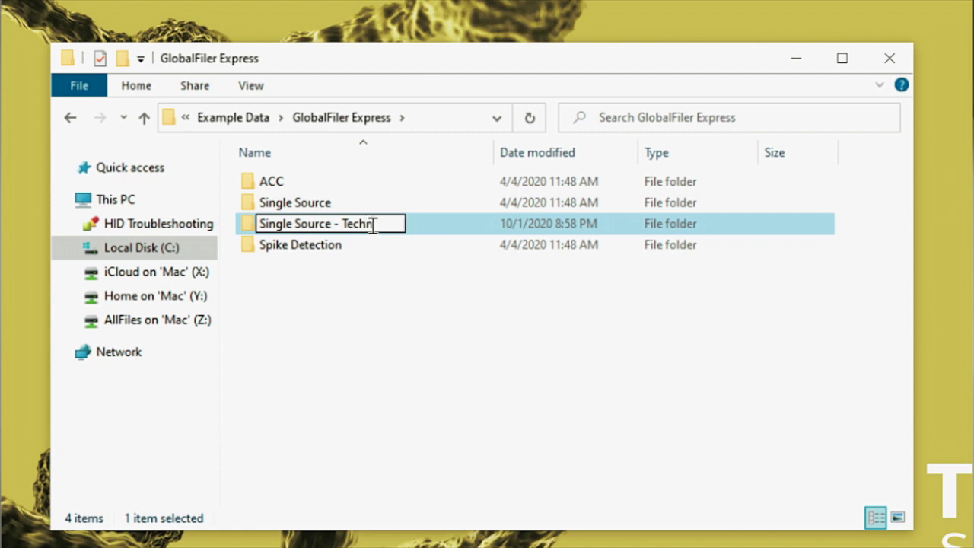
pyautogui.write('Technical Review')
pyautogui.press('Return')
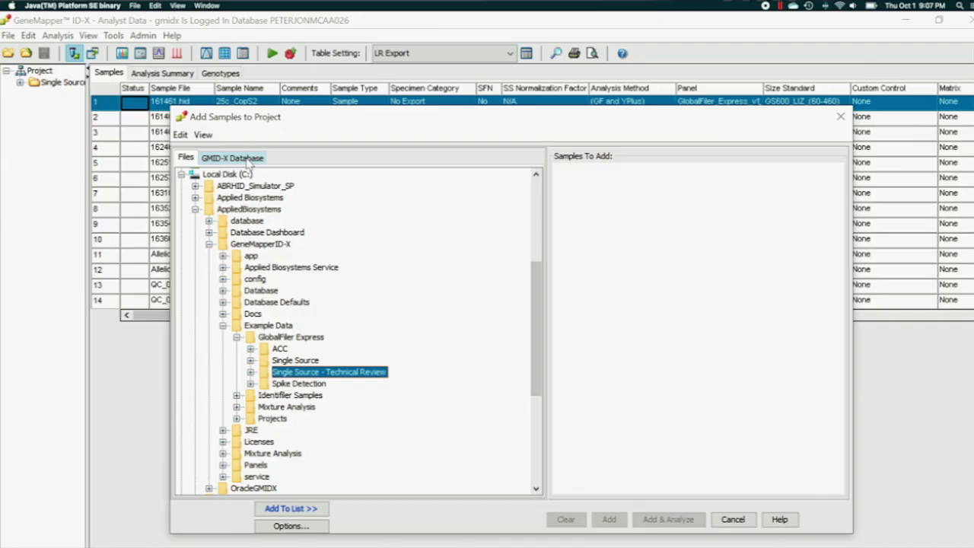
# - In GeneMapper ID-X, search the GMID-X Database for projects and add the Technical Reviewer Data samples to the Analyst Data project
pyautogui.click(239, 159)
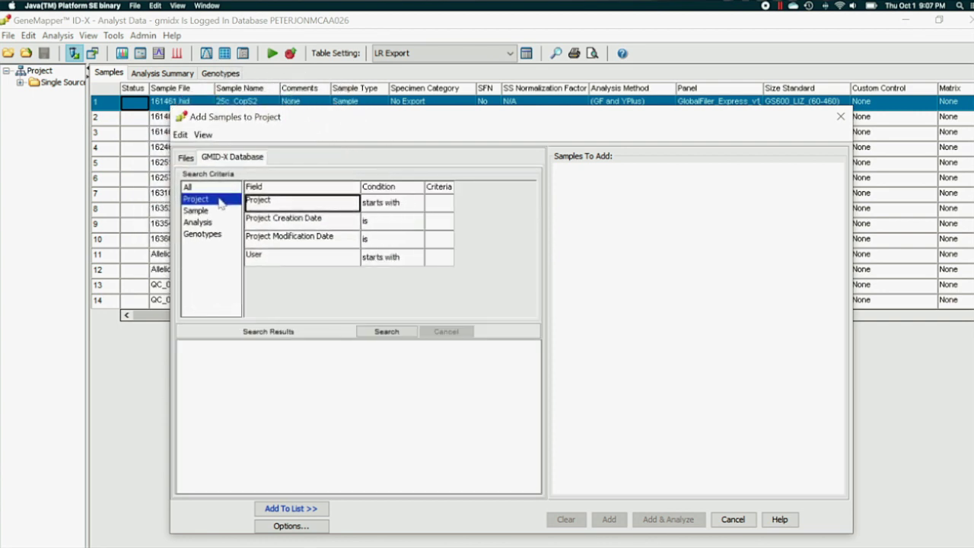
pyautogui.click(379, 336)
pyautogui.moveTo(534, 417); pyautogui.dragTo(534, 468)
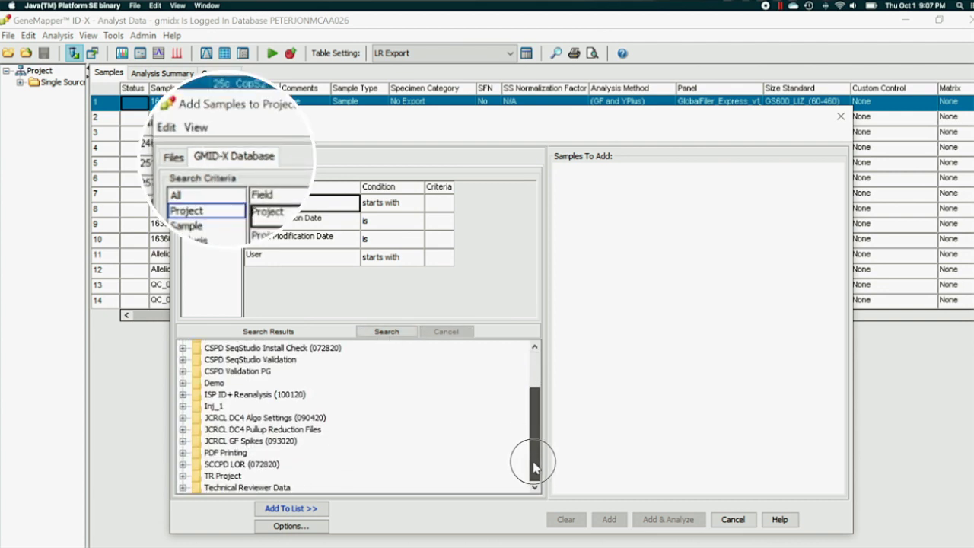
pyautogui.click(251, 491)
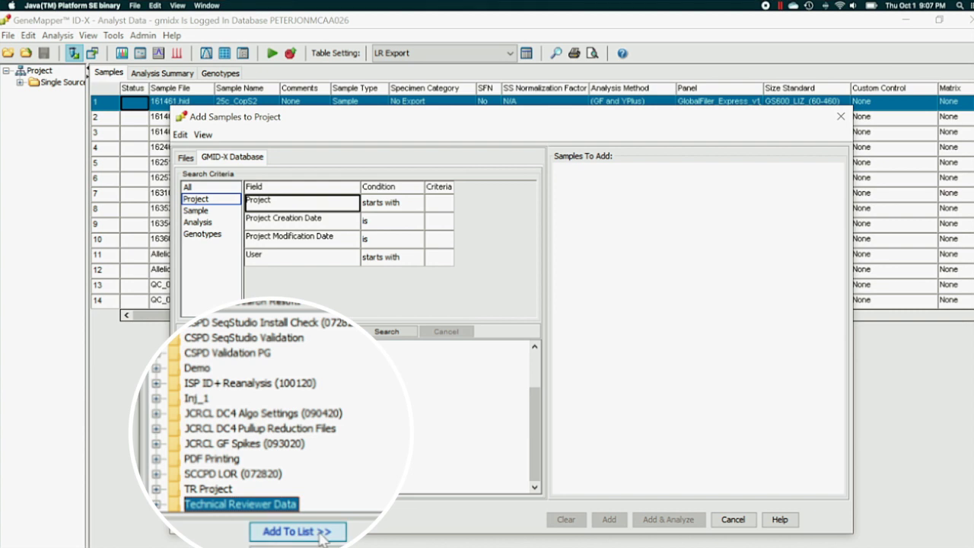
pyautogui.click(309, 514)
pyautogui.click(610, 520)
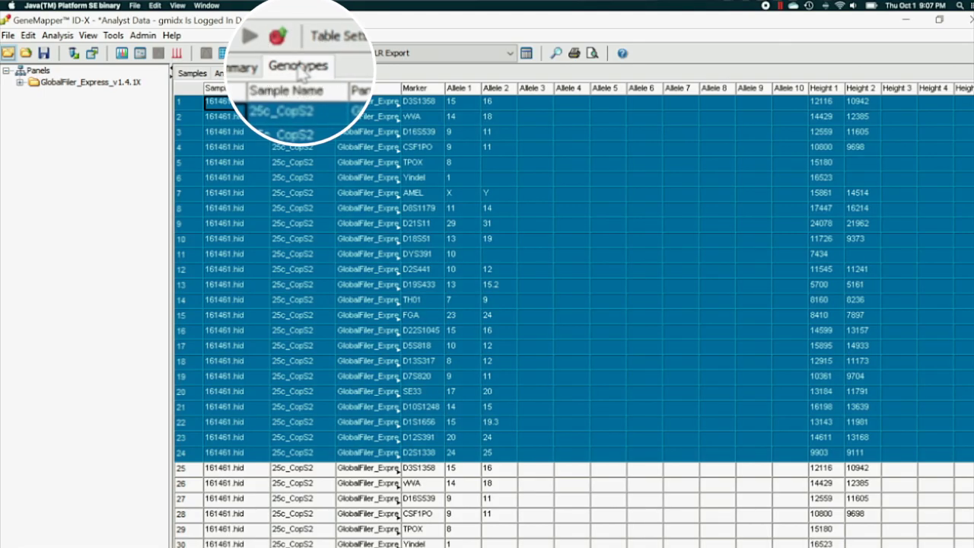
# - Select the first row of the Genotypes table and bring the non-concordant samples to the top
pyautogui.click(228, 101)
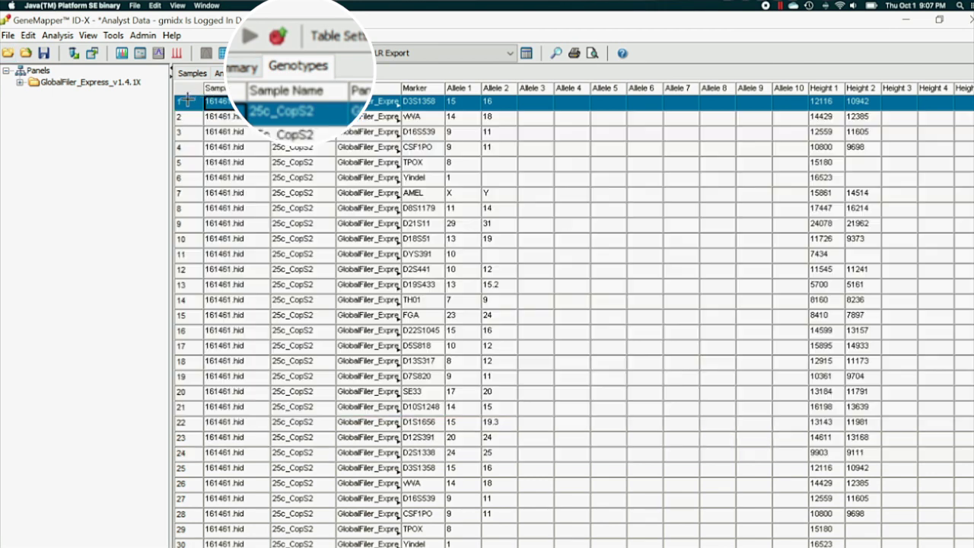
pyautogui.click(89, 35)
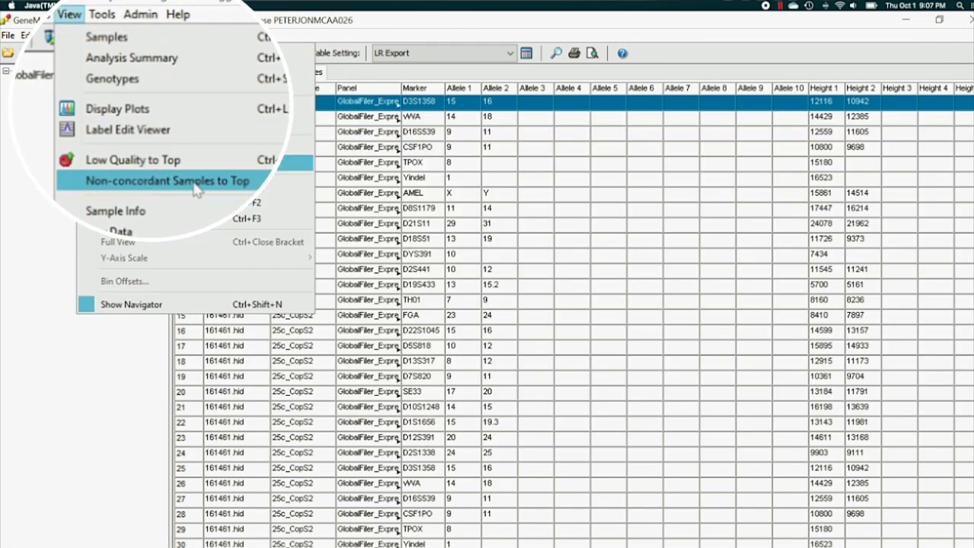
pyautogui.click(270, 163)
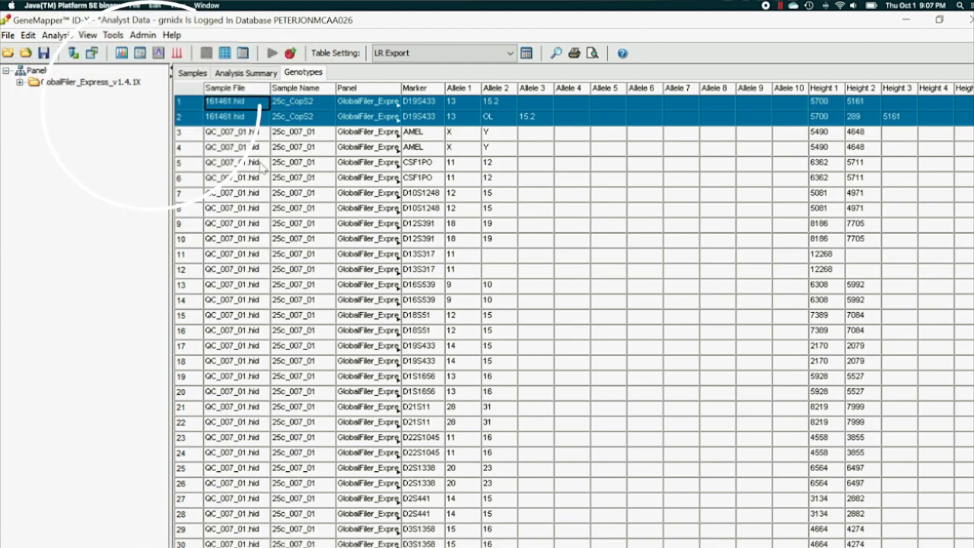
# - Display the plots of the non-concordant D19S433 genotypes and select the OL allele label for closer review
pyautogui.click(122, 52)
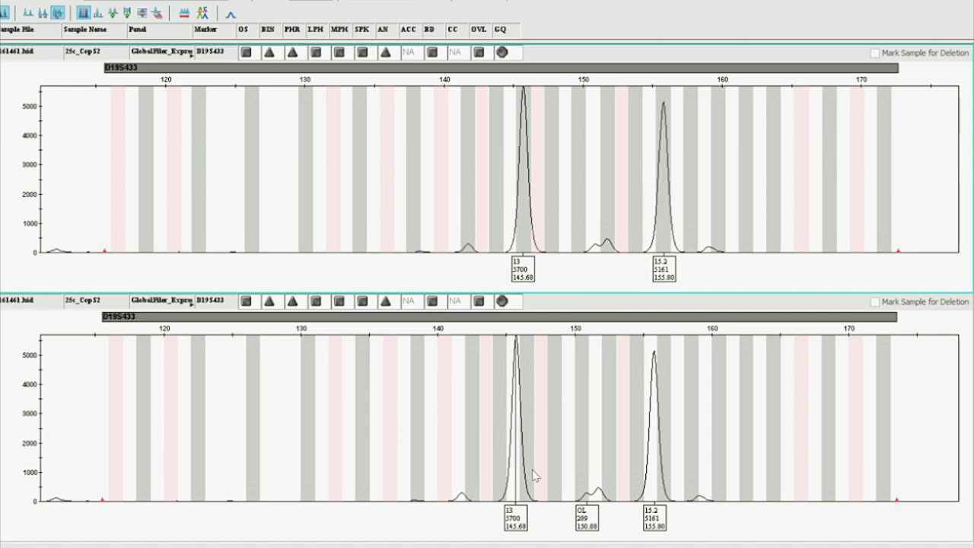
pyautogui.click(594, 518)
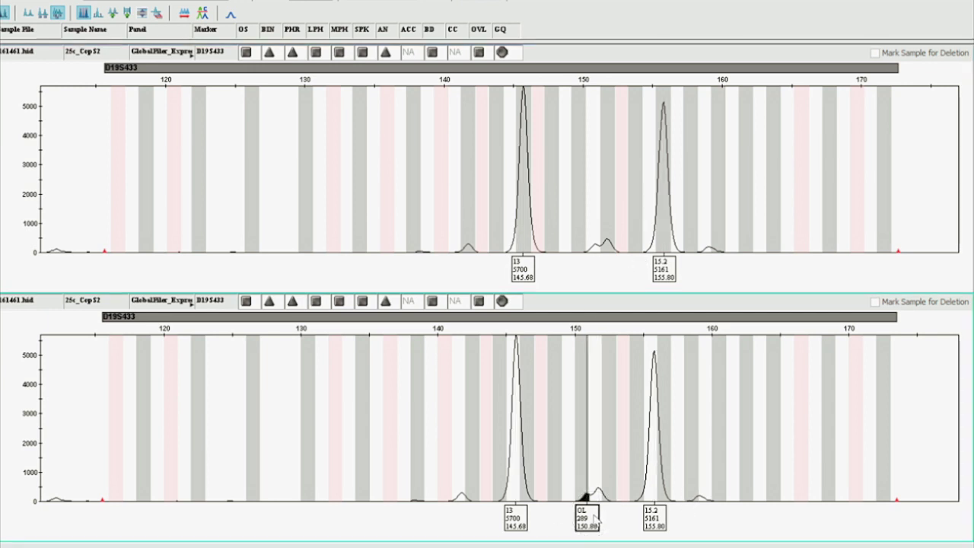